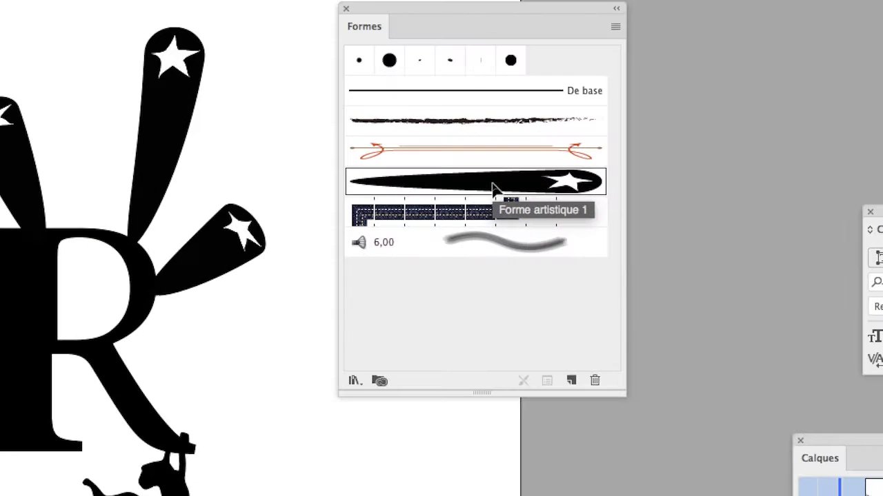
# Set the fixed width of the Forme artistique 1 brush to 55% and apply the change to the existing strokes.
pyautogui.doubleClick(493, 188)
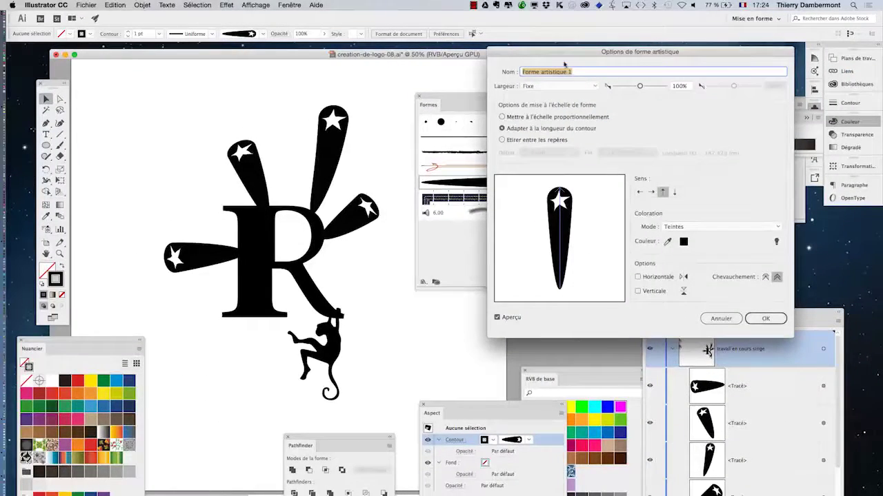
pyautogui.moveTo(555, 52); pyautogui.dragTo(461, 25)
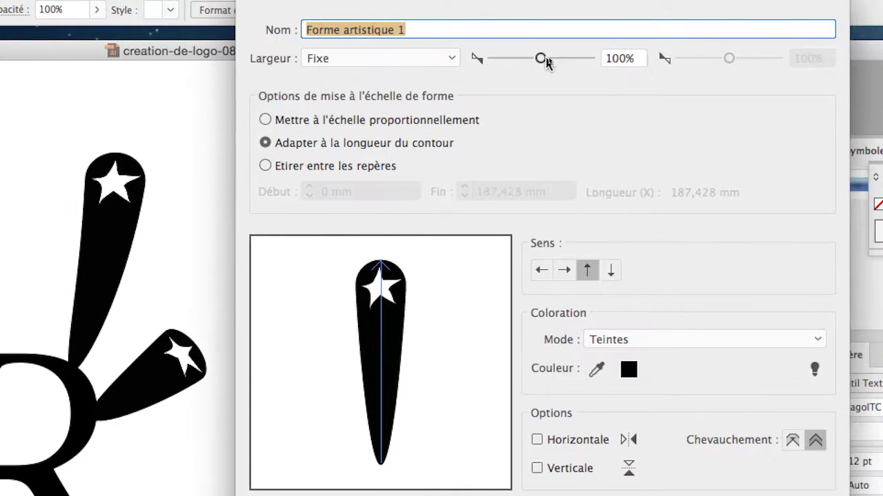
pyautogui.moveTo(545, 59)
pyautogui.mouseDown()
pyautogui.moveTo(513, 62)
pyautogui.moveTo(533, 62)
pyautogui.mouseUp()
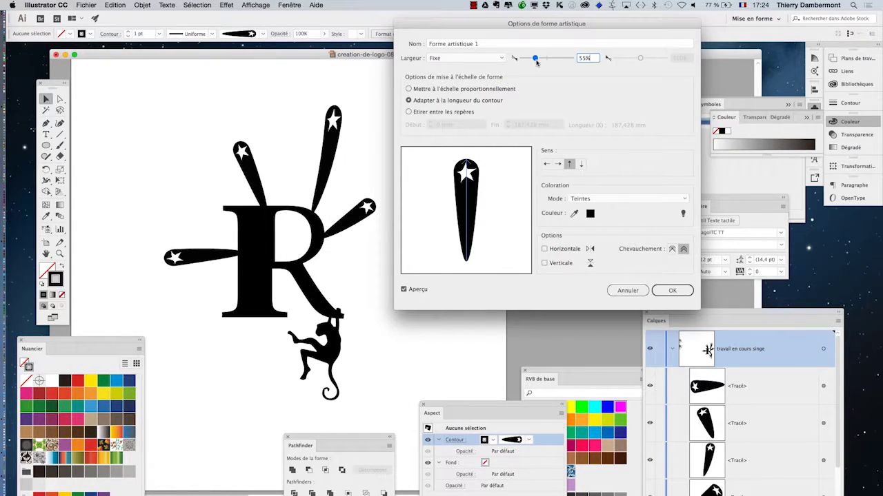
pyautogui.click(673, 291)
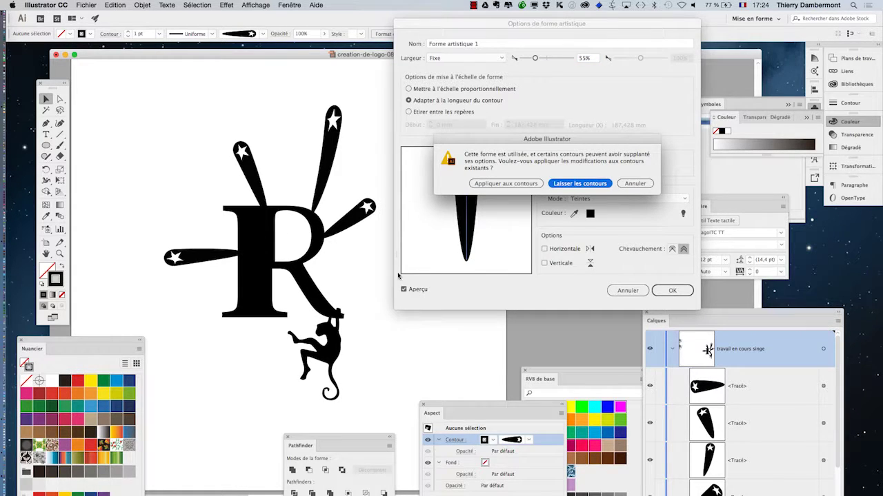
pyautogui.click(504, 184)
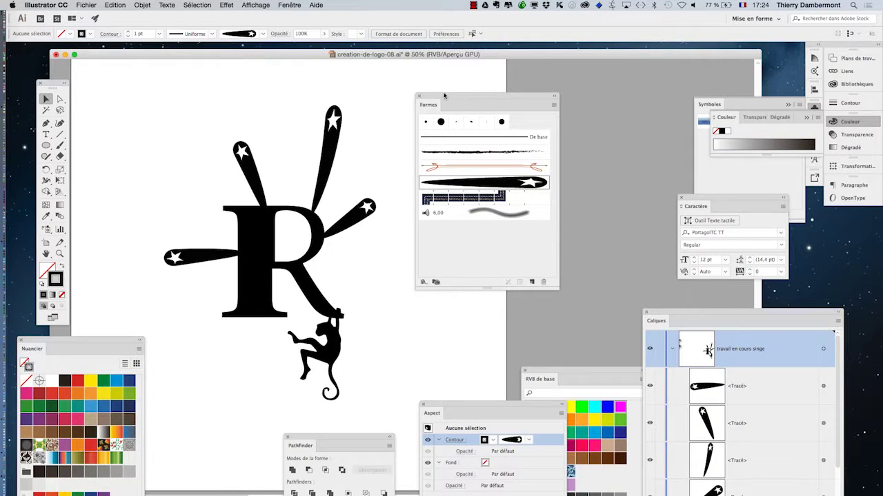
# Reduce the fixed width of the Forme artistique 1 brush to 44% and apply it to the existing strokes.
pyautogui.moveTo(444, 95)
pyautogui.mouseDown()
pyautogui.moveTo(487, 87)
pyautogui.moveTo(449, 88)
pyautogui.mouseUp()
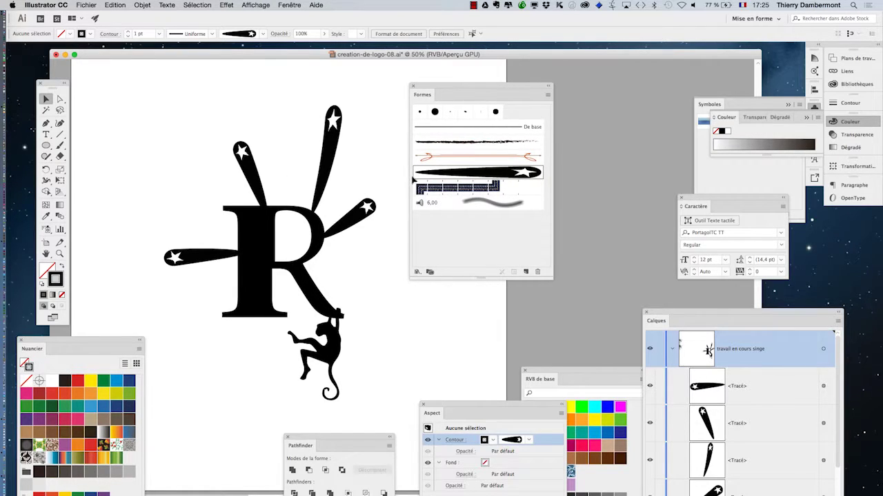
pyautogui.doubleClick(477, 177)
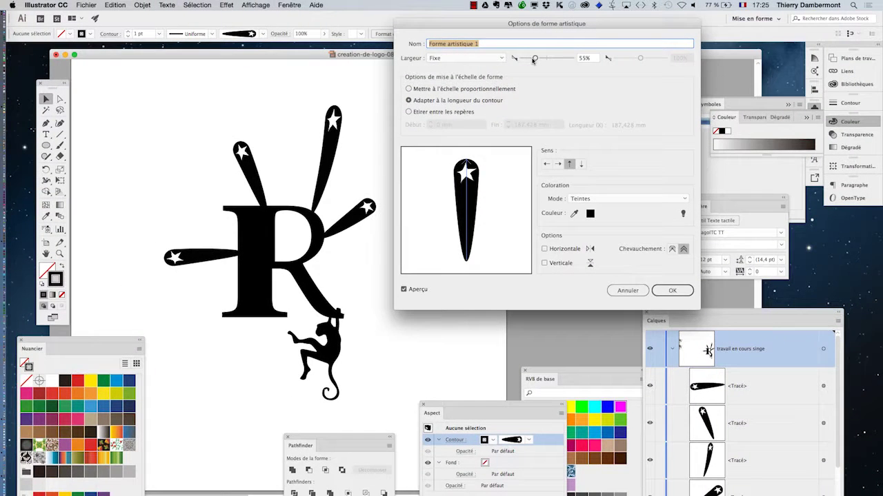
pyautogui.moveTo(534, 58); pyautogui.dragTo(533, 61)
pyautogui.click(672, 290)
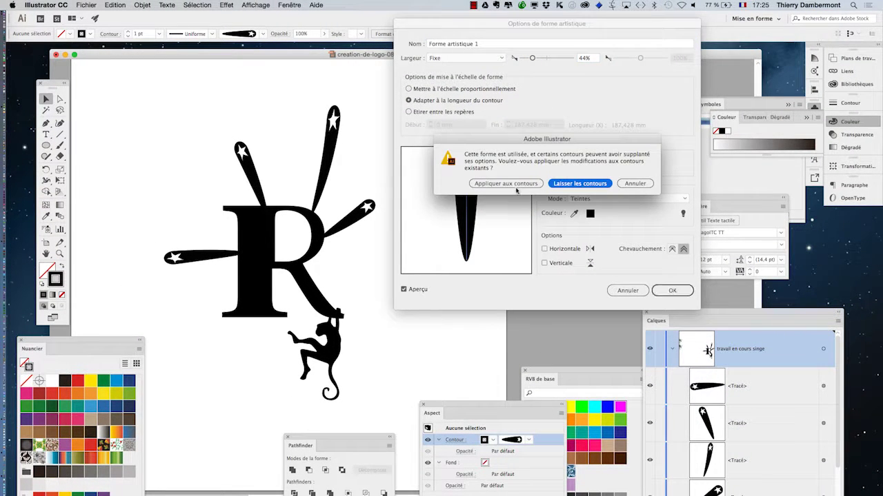
pyautogui.press('Return')
# Select the four star-tipped strokes around the R directly on the artboard and clear the selection.
pyautogui.moveTo(450, 88); pyautogui.dragTo(545, 82)
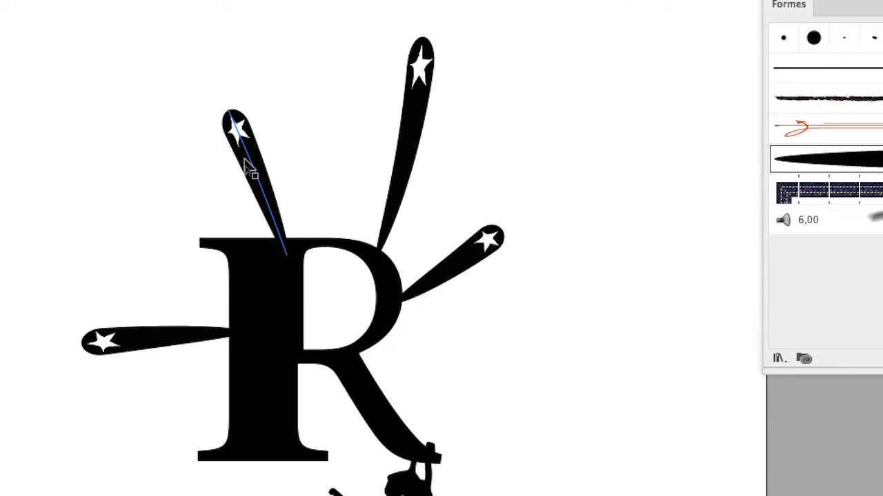
pyautogui.click(380, 196)
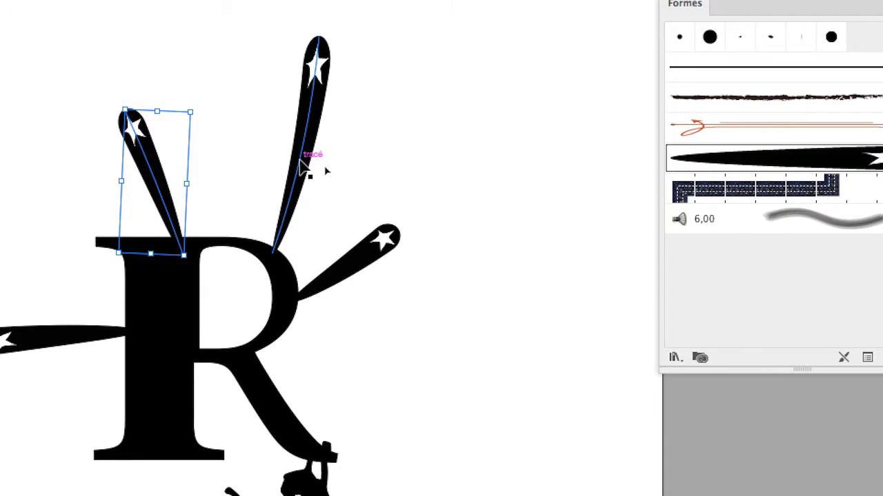
pyautogui.keyDown('shift'); pyautogui.click(301, 161); pyautogui.keyUp('shift')
pyautogui.keyDown('shift'); pyautogui.click(363, 256); pyautogui.keyUp('shift')
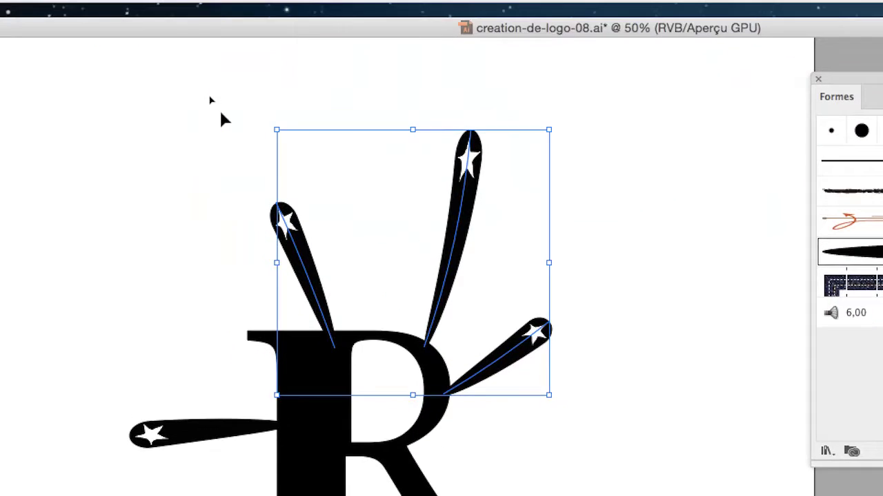
pyautogui.moveTo(217, 88)
pyautogui.mouseDown()
pyautogui.moveTo(449, 201)
pyautogui.moveTo(534, 255)
pyautogui.moveTo(559, 286)
pyautogui.mouseUp()
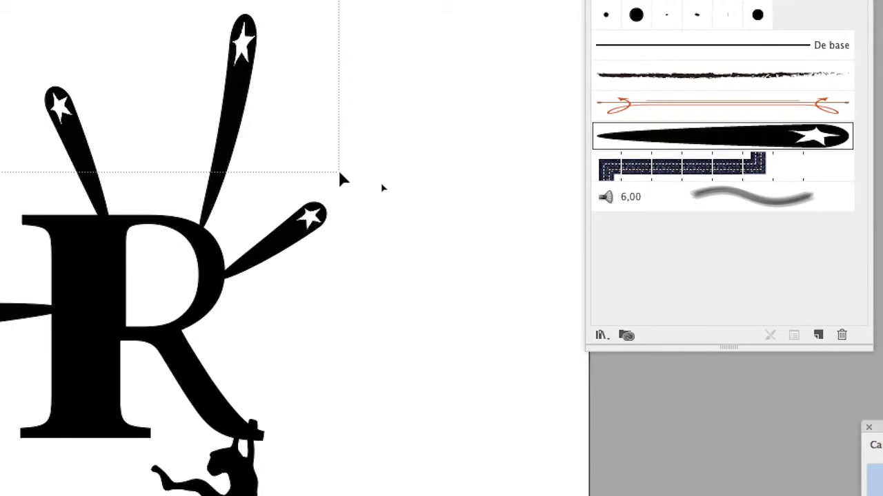
pyautogui.moveTo(339, 179); pyautogui.dragTo(337, 180)
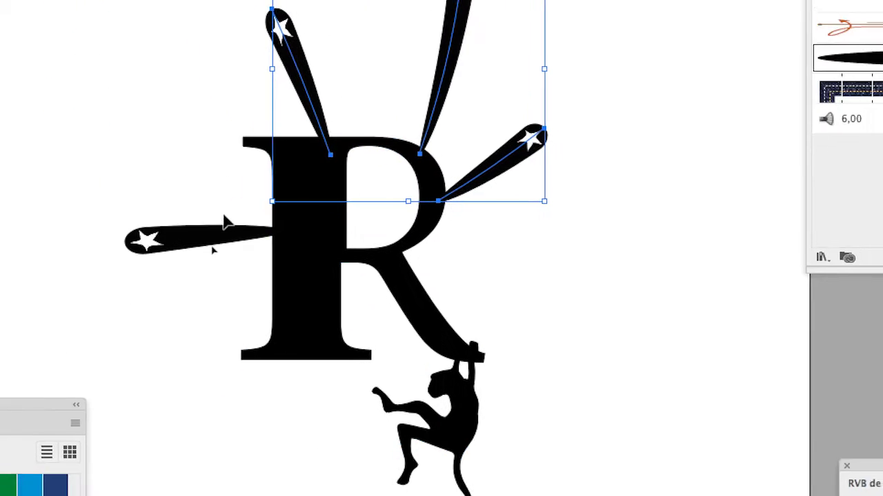
pyautogui.keyDown('shift'); pyautogui.click(224, 222); pyautogui.keyUp('shift')
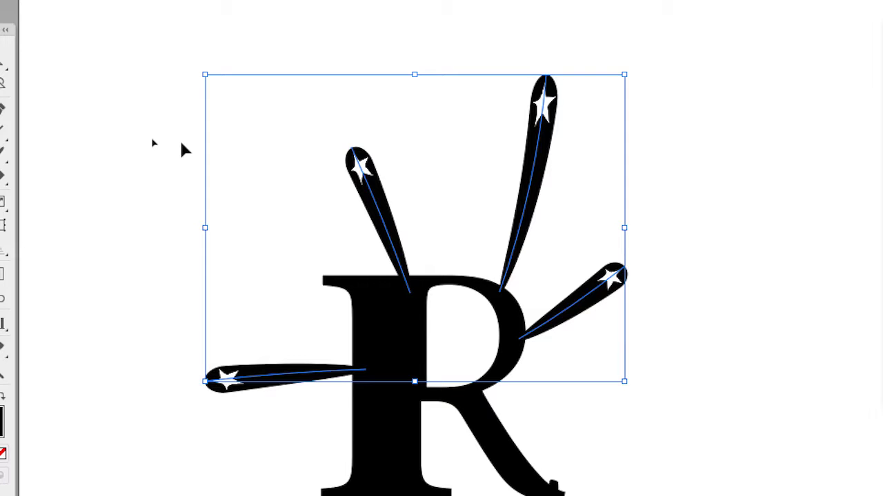
pyautogui.click(182, 145)
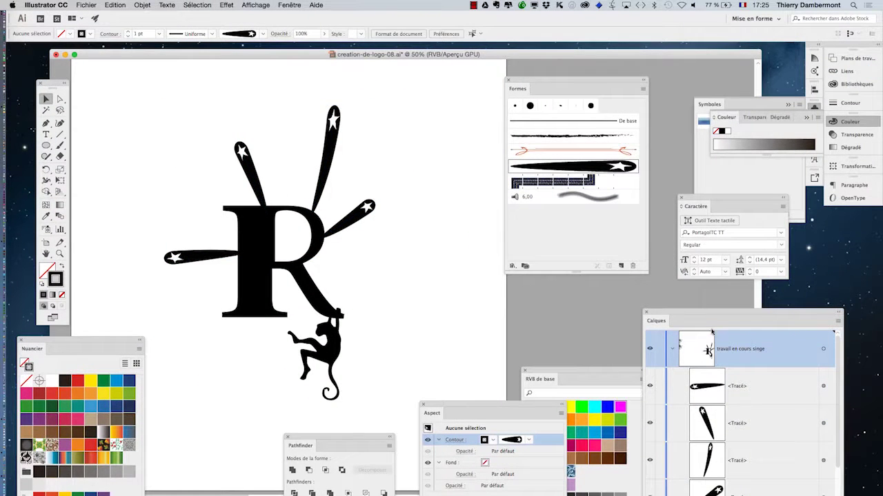
# Enlarge the layer list and target the four star-tipped paths in the layer "travail en cours singe".
pyautogui.moveTo(690, 315); pyautogui.dragTo(449, 100)
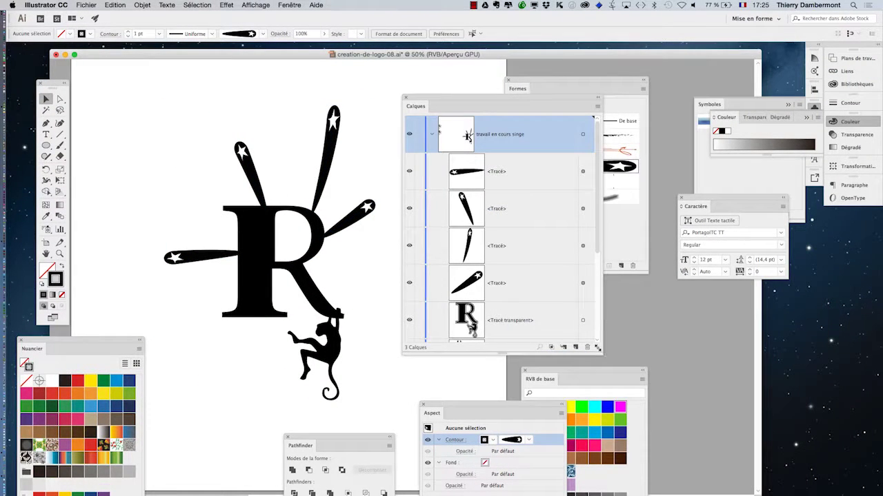
pyautogui.moveTo(597, 349); pyautogui.dragTo(613, 379)
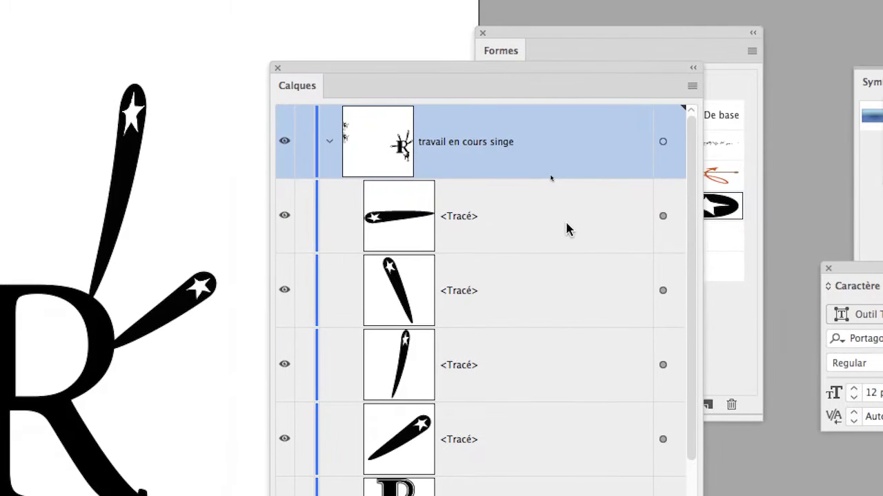
pyautogui.click(567, 229)
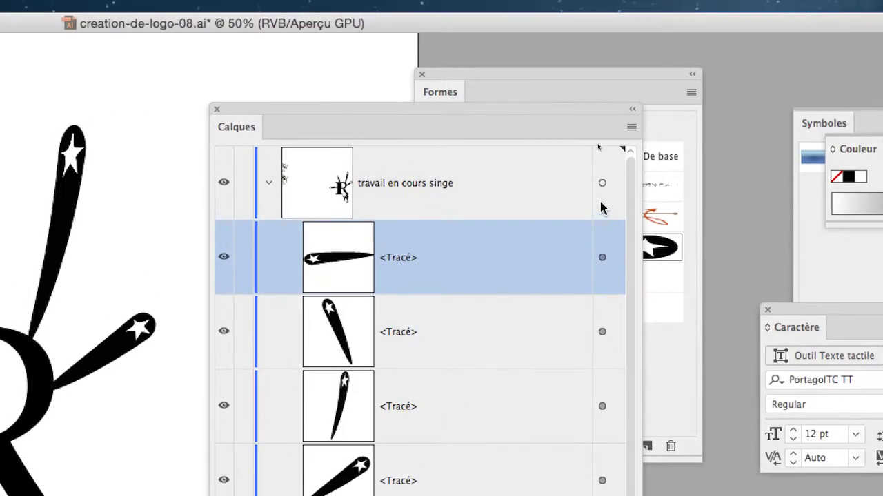
pyautogui.click(589, 166)
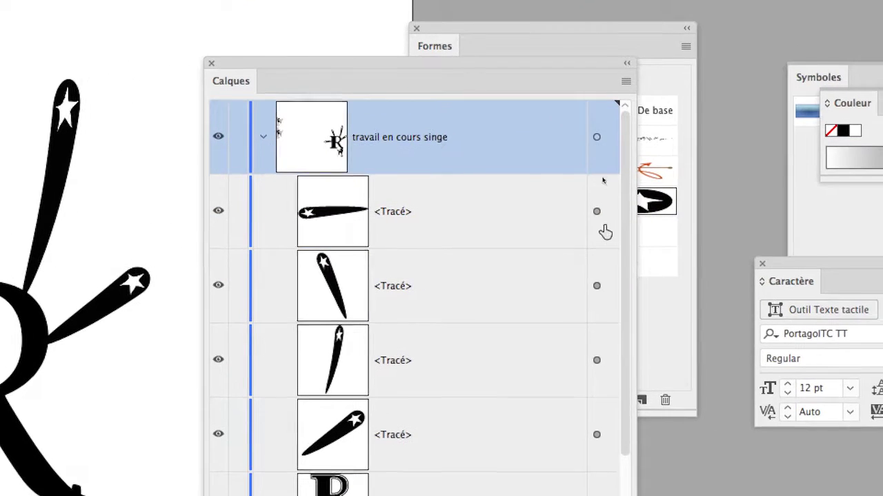
pyautogui.click(651, 259)
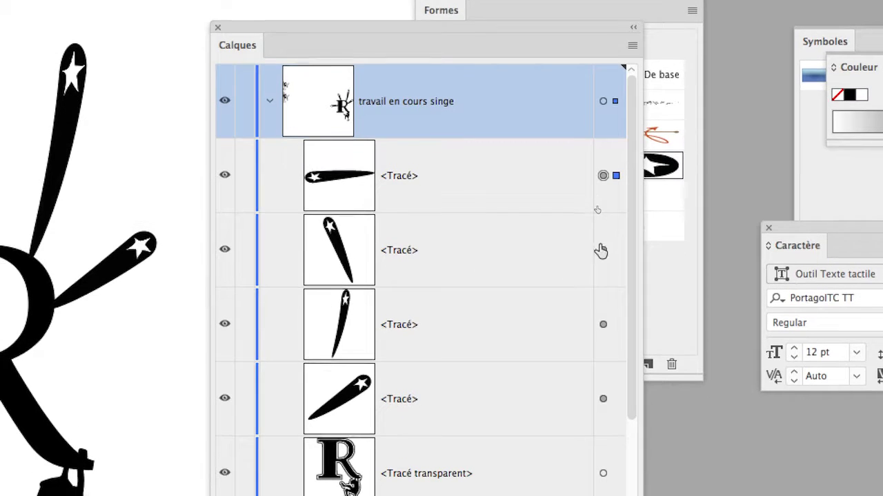
pyautogui.keyDown('shift'); pyautogui.click(601, 292); pyautogui.keyUp('shift')
pyautogui.keyDown('shift'); pyautogui.click(601, 366); pyautogui.keyUp('shift')
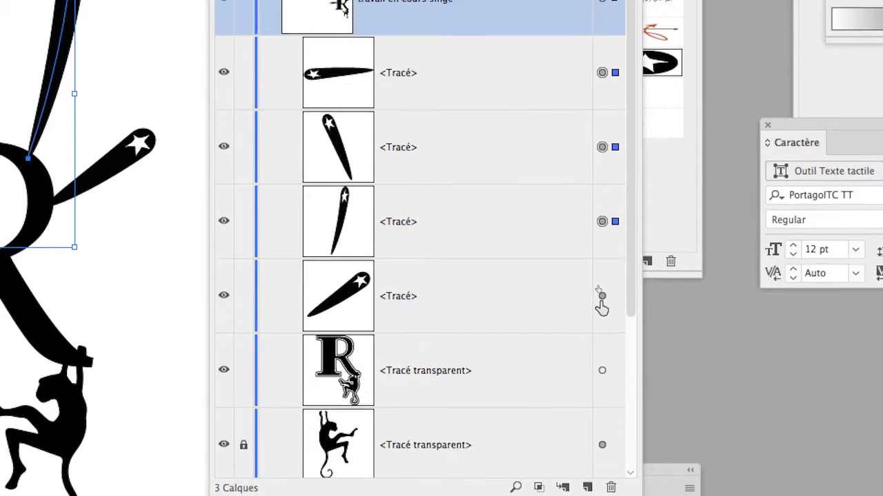
pyautogui.keyDown('shift'); pyautogui.click(601, 299); pyautogui.keyUp('shift')
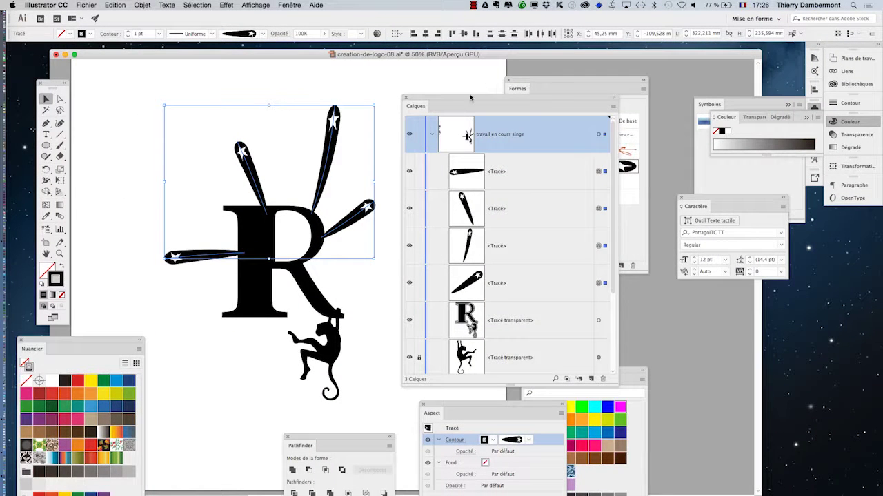
# Hide the bounding box of the four selected strokes and show it again.
pyautogui.moveTo(470, 97); pyautogui.dragTo(635, 64)
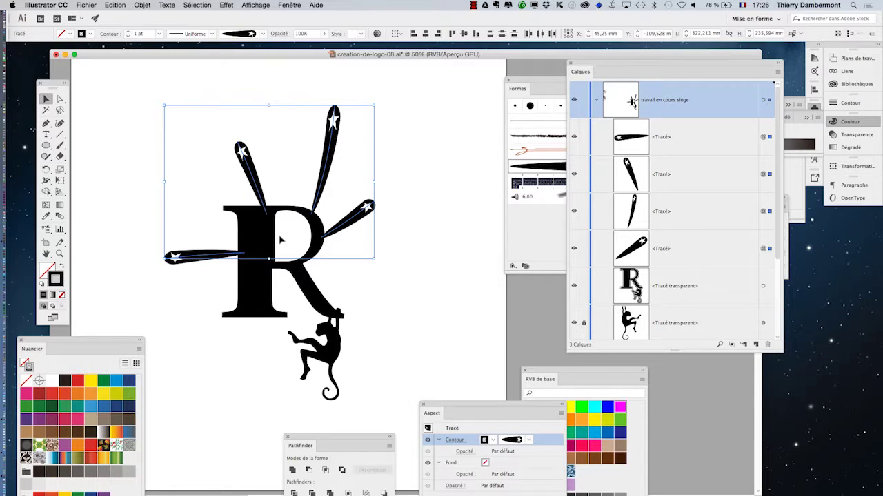
pyautogui.press('super+shift+b')
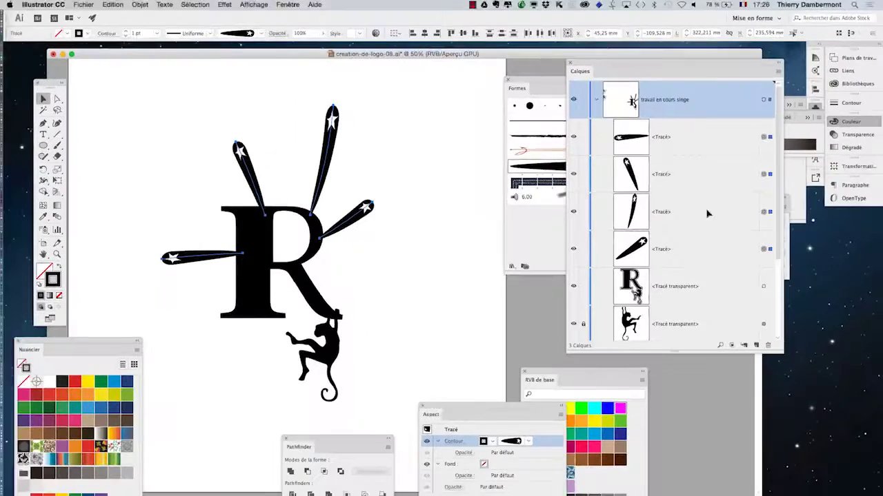
pyautogui.press('super+shift+b')
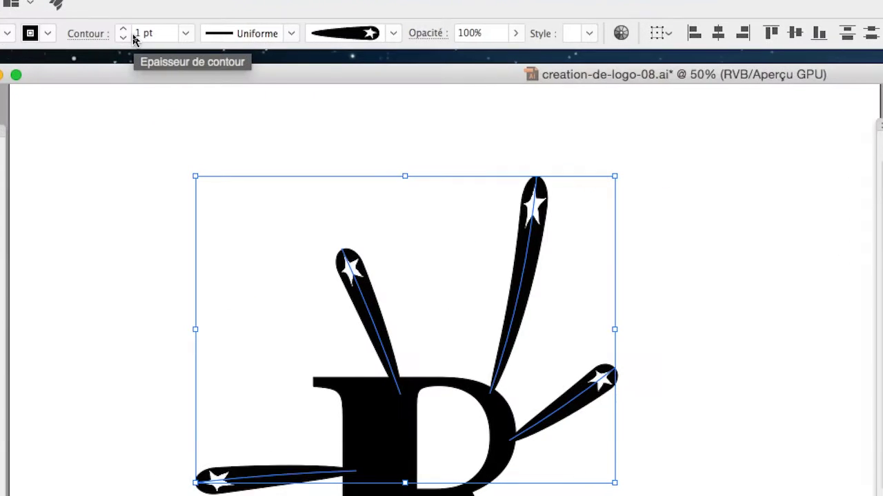
# Increase the stroke weight of the four selected star-tipped paths to 4 pt.
pyautogui.click(122, 31)
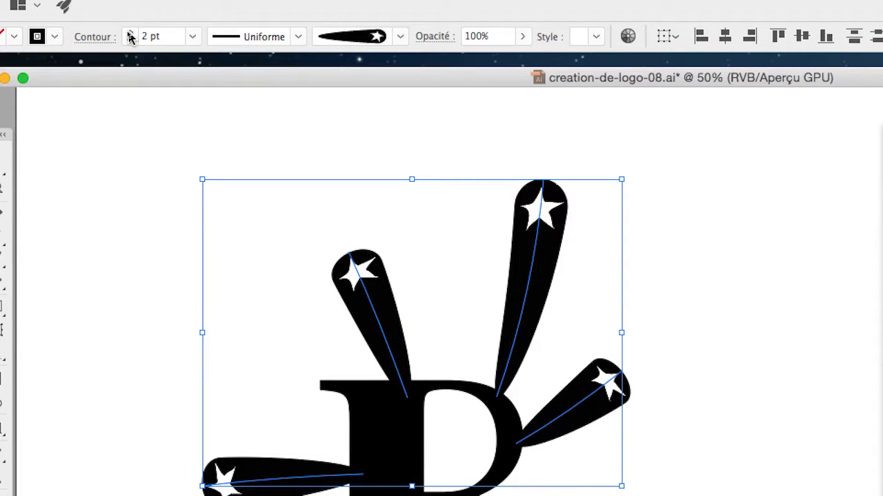
pyautogui.click(130, 35)
pyautogui.click(129, 35)
pyautogui.click(130, 36)
pyautogui.click(130, 39)
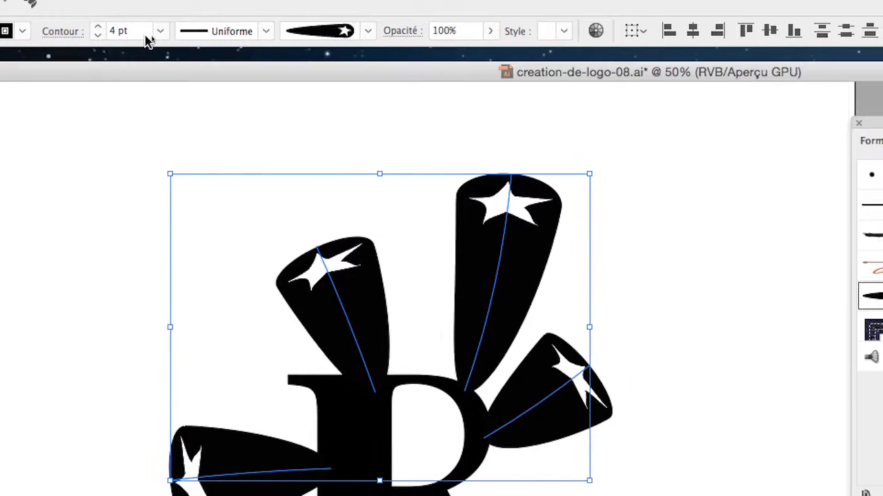
# Thin the four selected strokes to 0.5 pt and then to 0.25 pt.
pyautogui.click(159, 31)
pyautogui.click(185, 76)
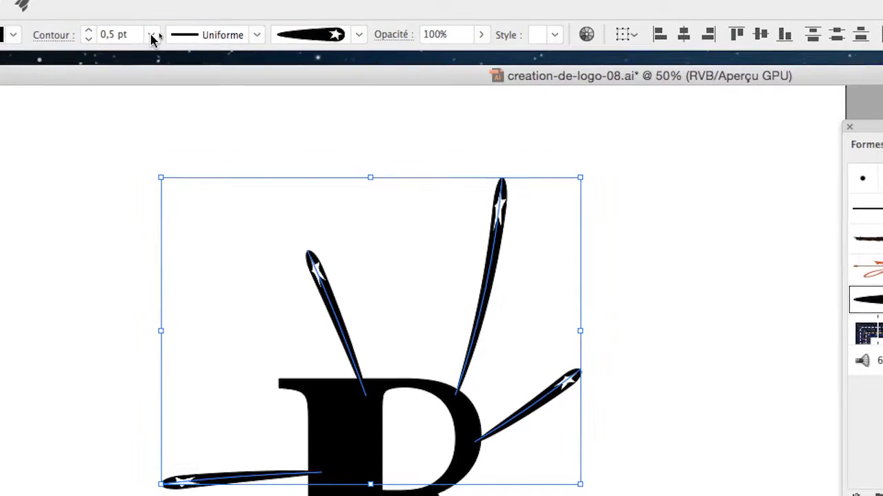
pyautogui.click(151, 35)
pyautogui.click(181, 52)
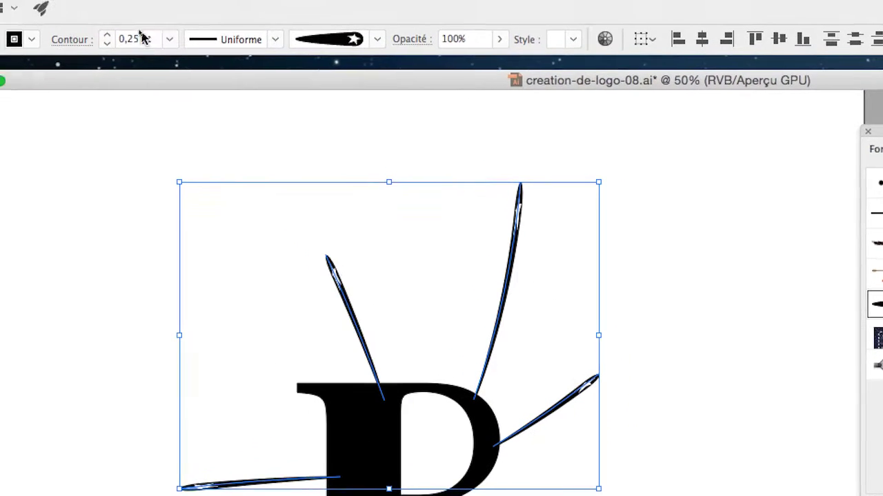
# Restore the stroke weight of the four selected paths to 1 pt.
pyautogui.click(107, 36)
pyautogui.click(107, 35)
pyautogui.click(107, 35)
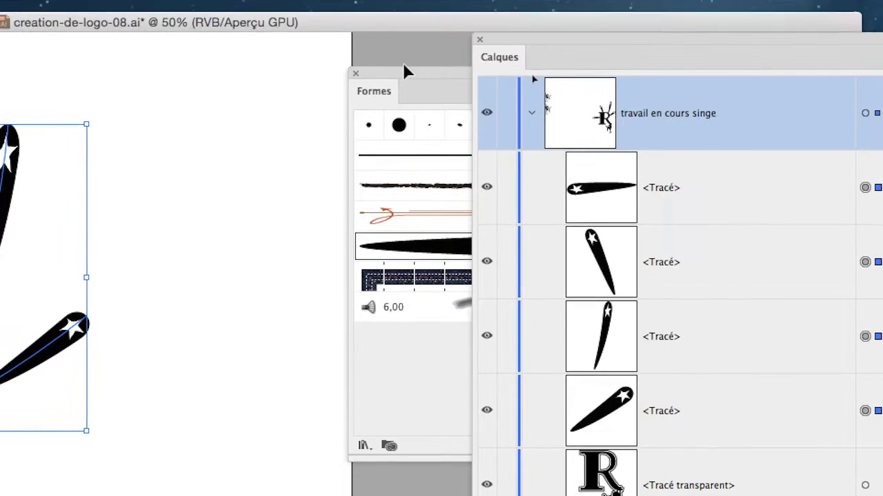
# Deselect the artwork and duplicate the Forme artistique 1 brush in the brush list.
pyautogui.click(405, 71)
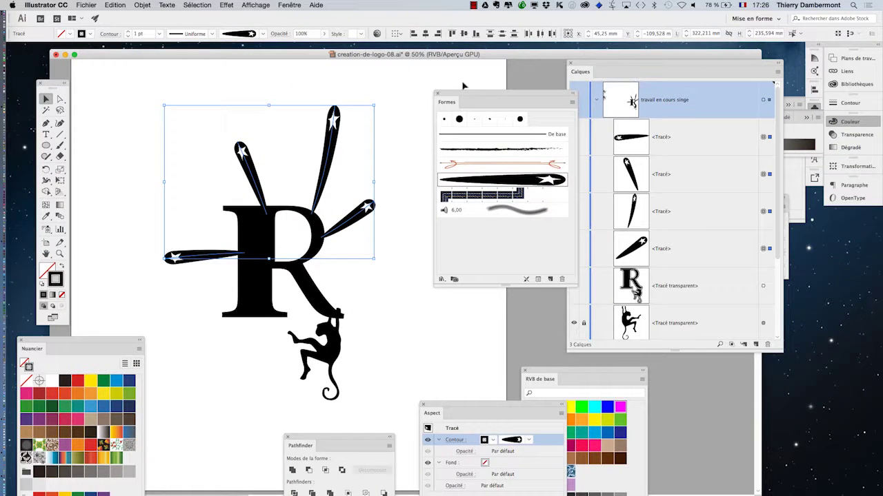
pyautogui.moveTo(469, 96); pyautogui.dragTo(428, 76)
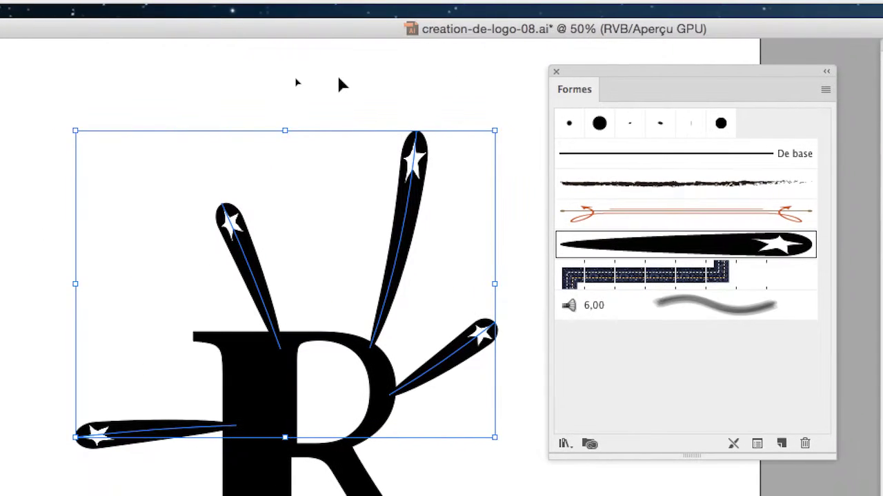
pyautogui.click(339, 79)
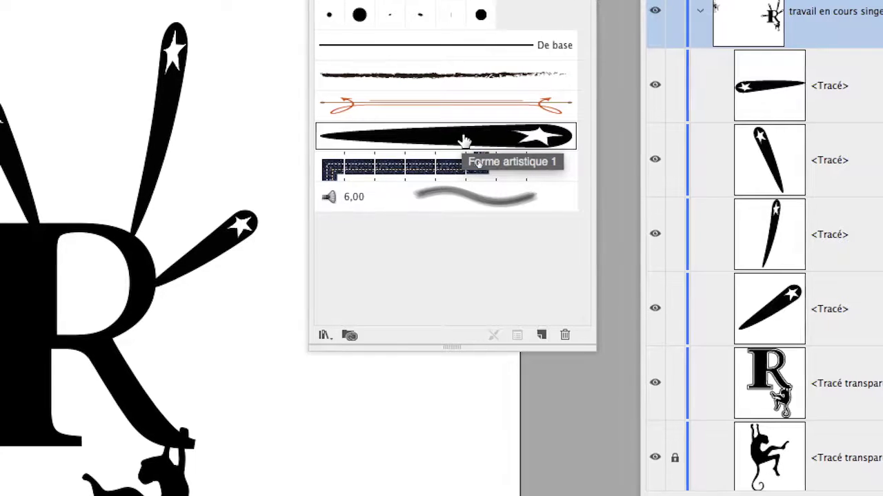
pyautogui.moveTo(466, 141)
pyautogui.mouseDown()
pyautogui.moveTo(489, 173)
pyautogui.moveTo(494, 253)
pyautogui.mouseUp()
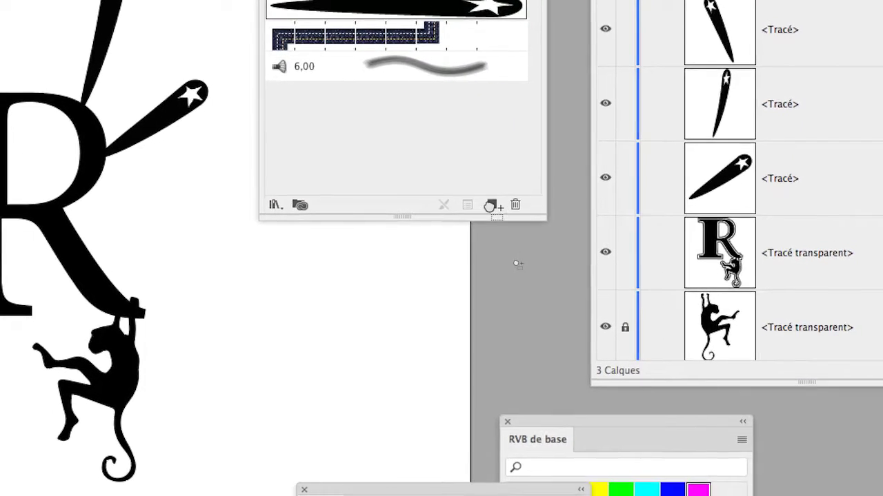
pyautogui.moveTo(492, 205); pyautogui.dragTo(492, 205)
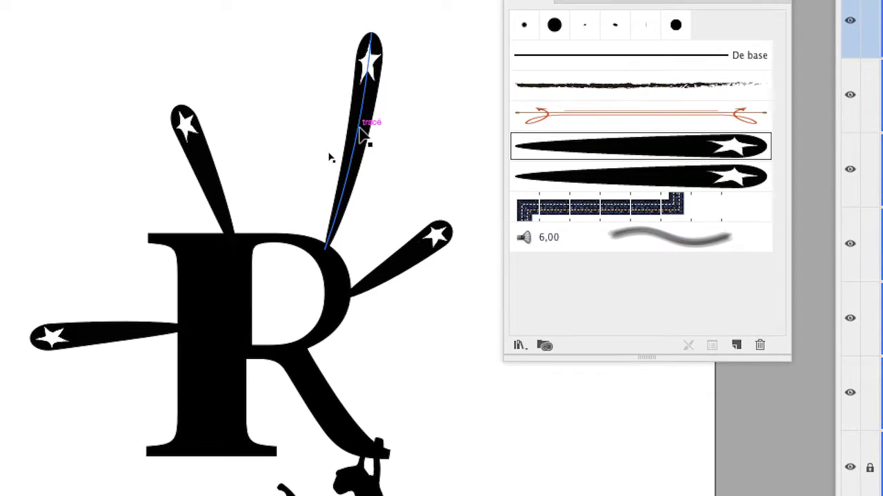
# Apply the duplicated star brush to the tall upper stroke and the horizontal stroke beside the R, and move the brush list lower.
pyautogui.click(360, 130)
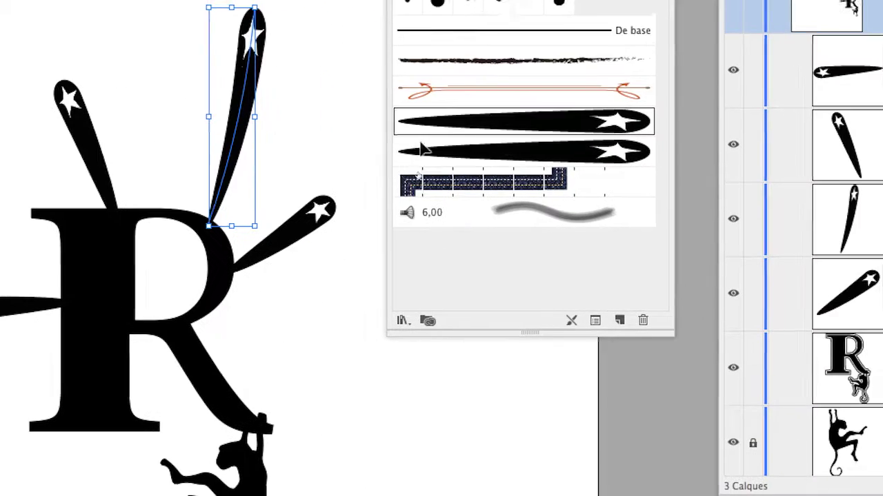
pyautogui.click(422, 148)
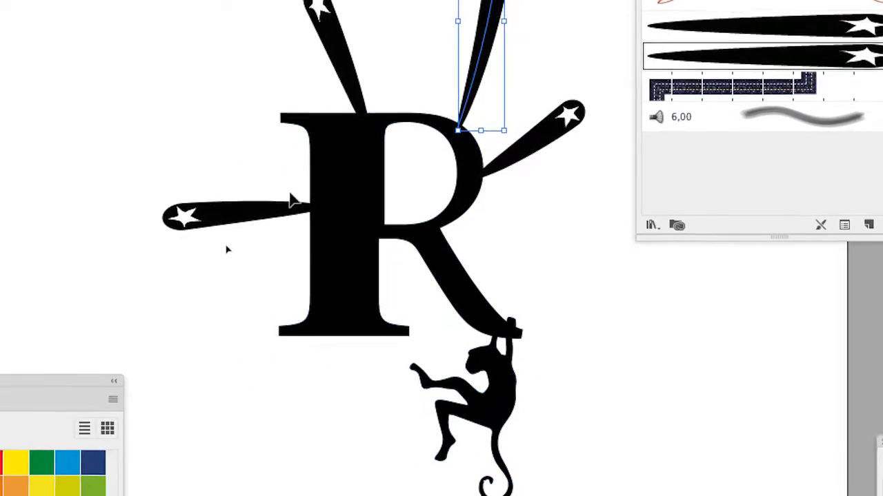
pyautogui.click(291, 202)
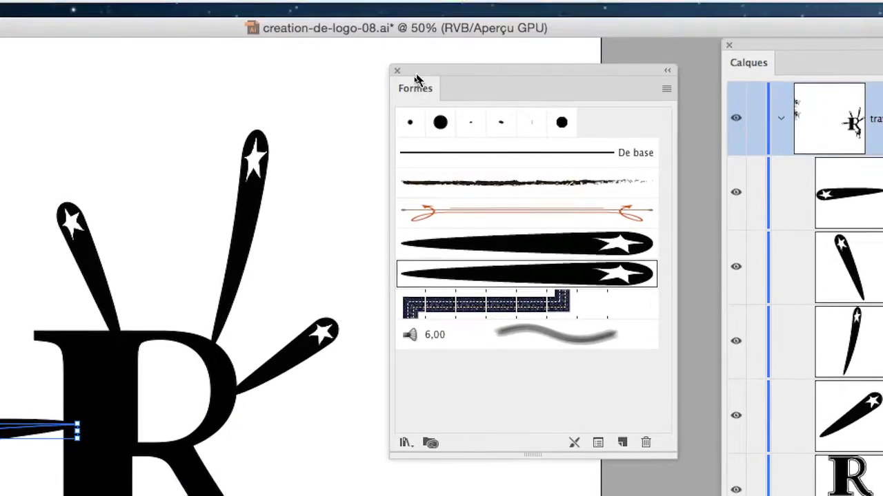
pyautogui.moveTo(403, 0)
pyautogui.mouseDown()
pyautogui.moveTo(394, 1)
pyautogui.moveTo(363, 103)
pyautogui.mouseUp()
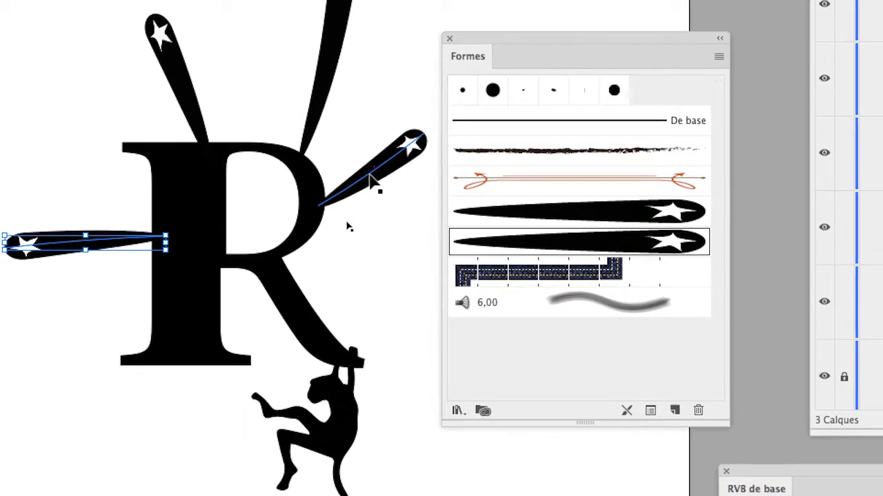
# Select the star-tipped strokes one by one to check which brush each uses, and deselect the artwork.
pyautogui.click(371, 178)
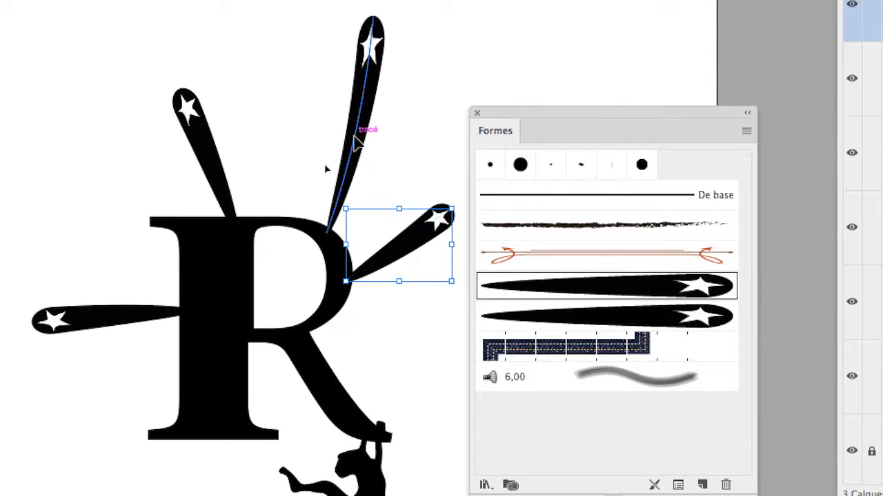
pyautogui.click(261, 49)
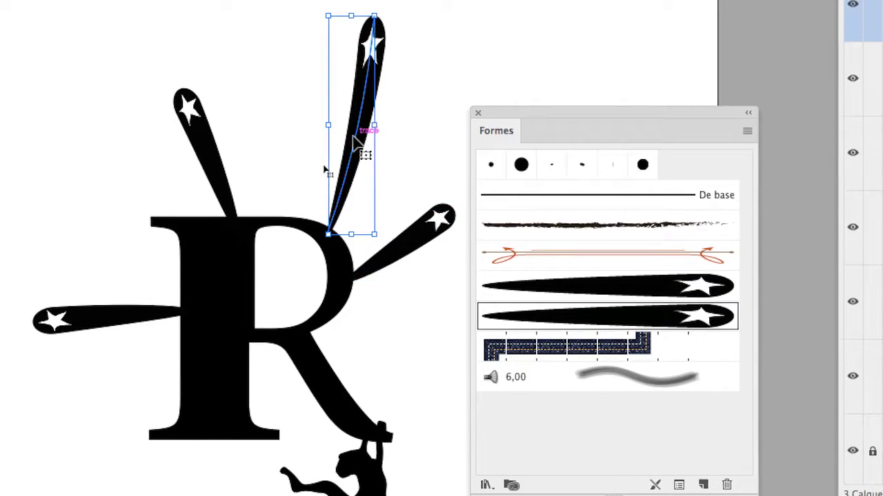
pyautogui.click(308, 150)
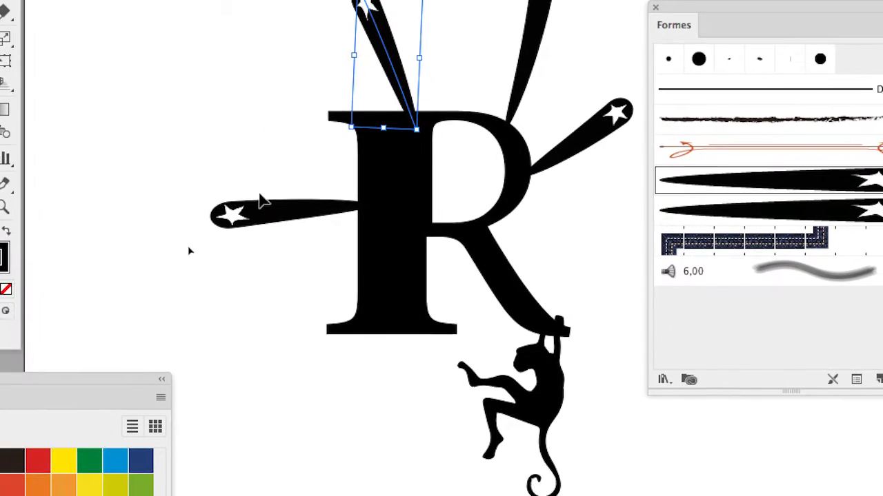
pyautogui.click(265, 200)
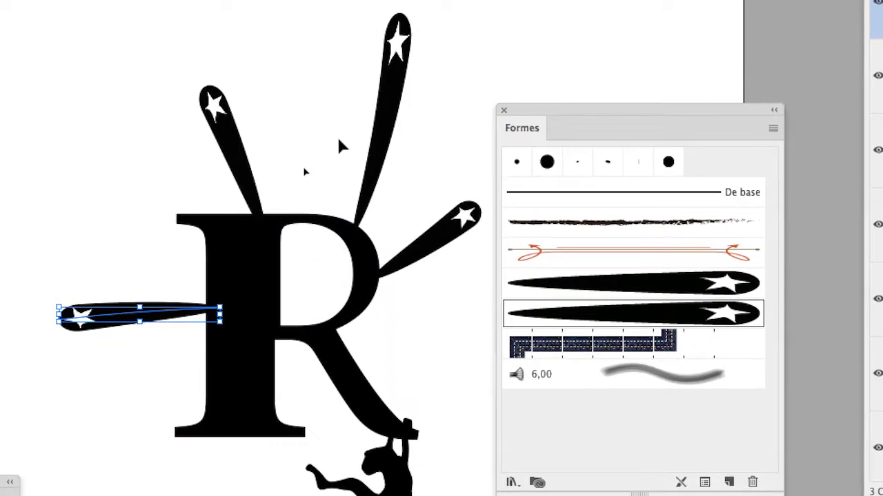
pyautogui.click(481, 34)
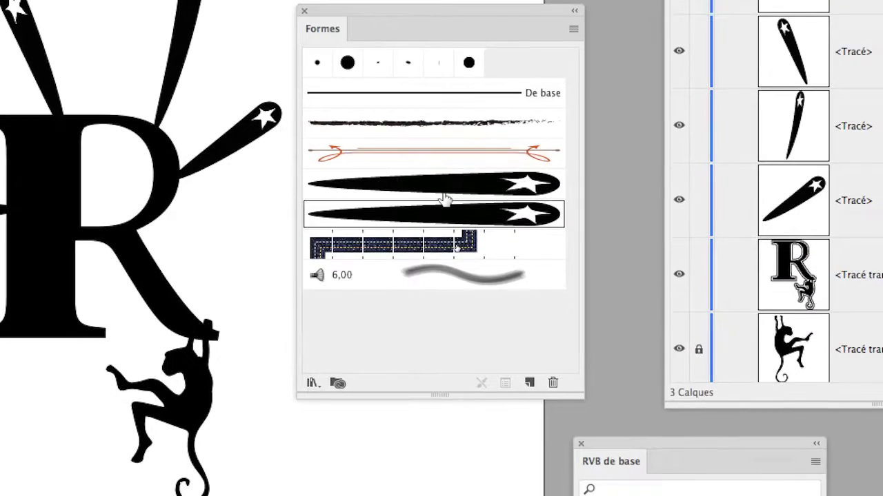
# Set the fixed width of the Forme artistique 1 brush to 89% and apply the change to the existing strokes.
pyautogui.click(831, 339)
pyautogui.doubleClick(445, 197)
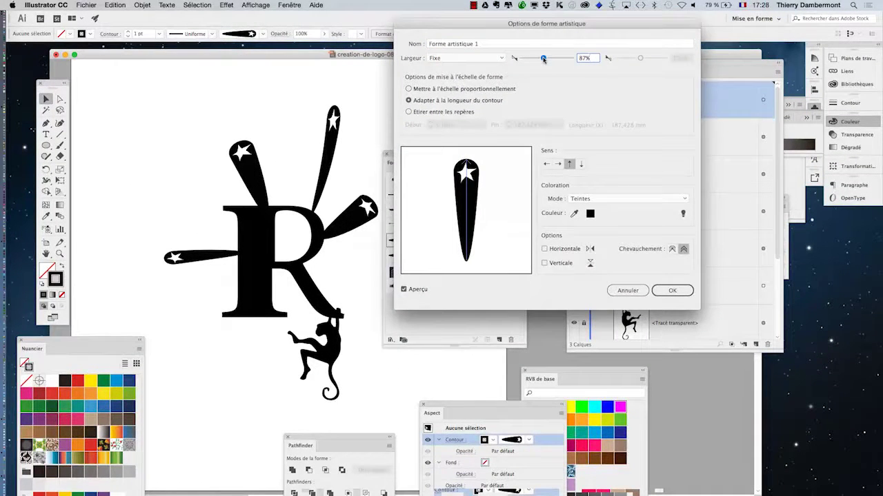
pyautogui.moveTo(550, 62)
pyautogui.mouseDown()
pyautogui.moveTo(532, 58)
pyautogui.moveTo(550, 59)
pyautogui.mouseUp()
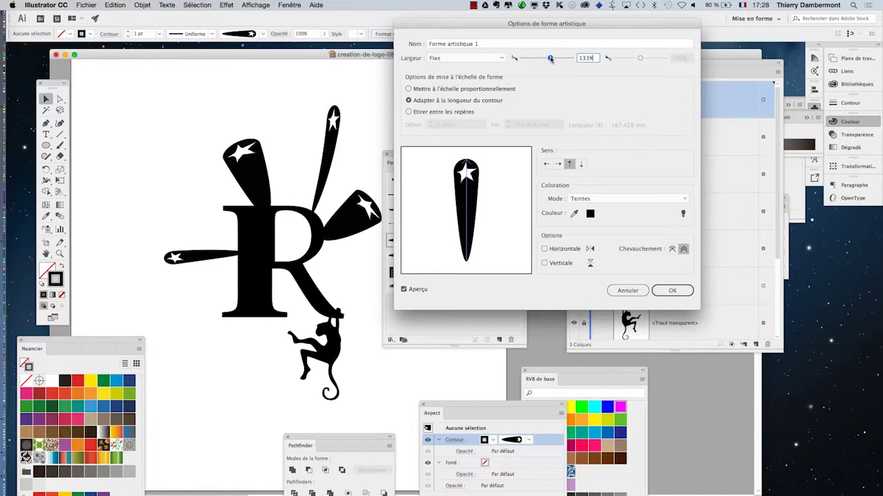
pyautogui.click(672, 291)
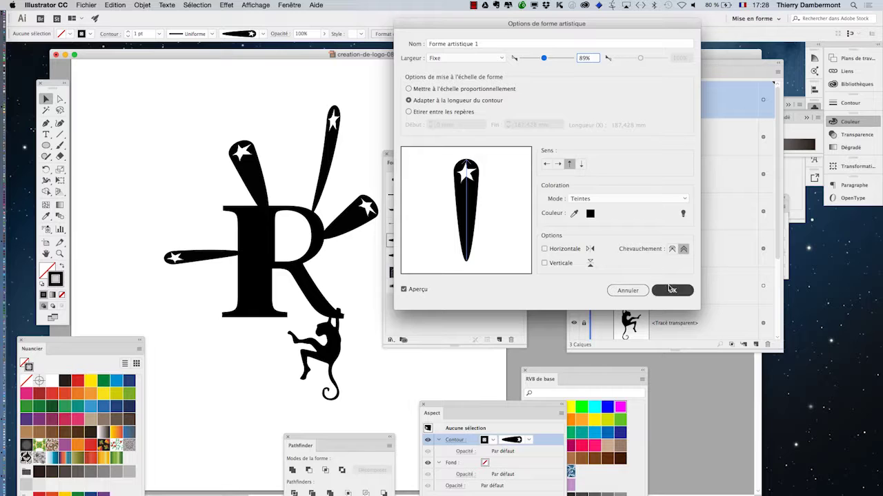
pyautogui.click(505, 183)
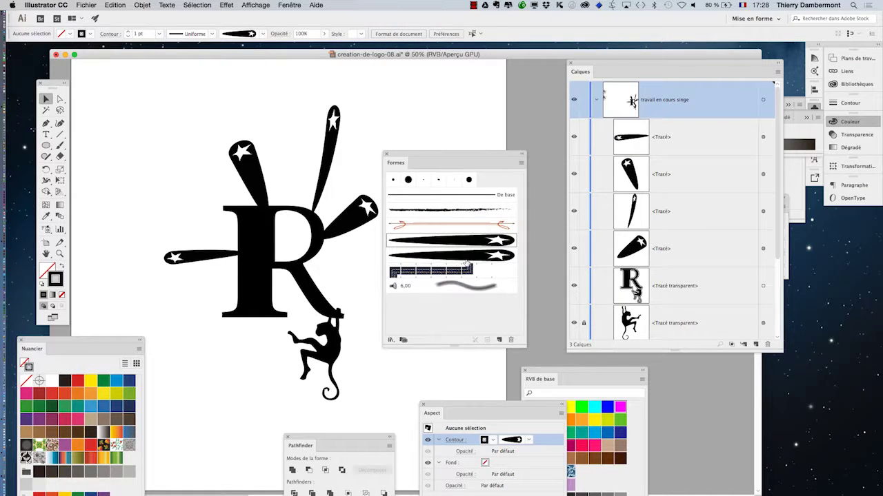
# Set the fixed width of the Forme artistique 1 - copie brush to 25% and apply the change to the existing strokes.
pyautogui.doubleClick(465, 259)
pyautogui.moveTo(528, 61); pyautogui.dragTo(529, 60)
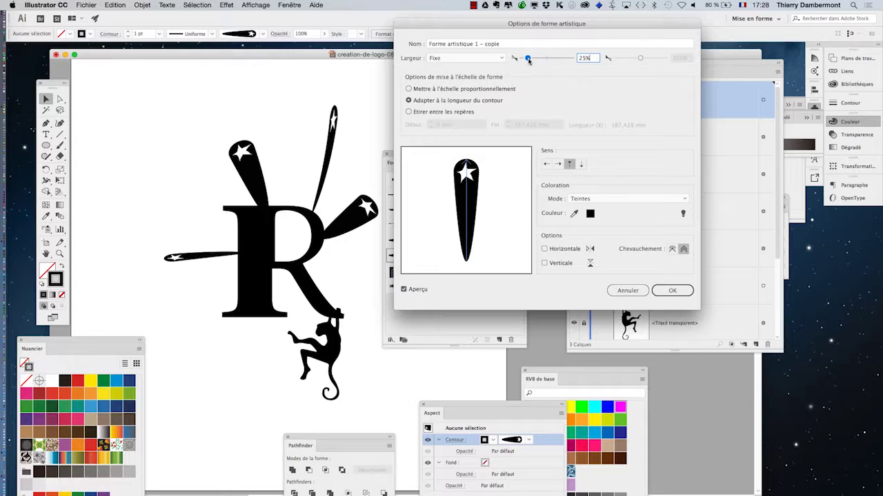
pyautogui.click(673, 290)
pyautogui.click(506, 186)
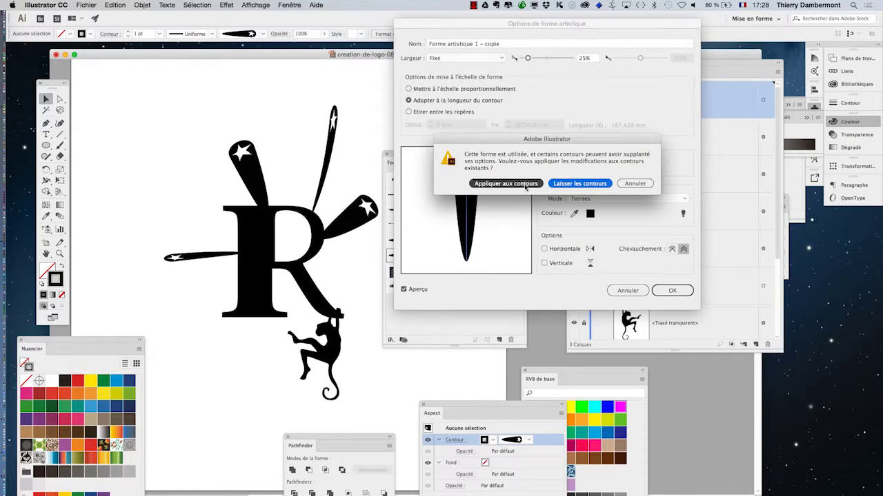